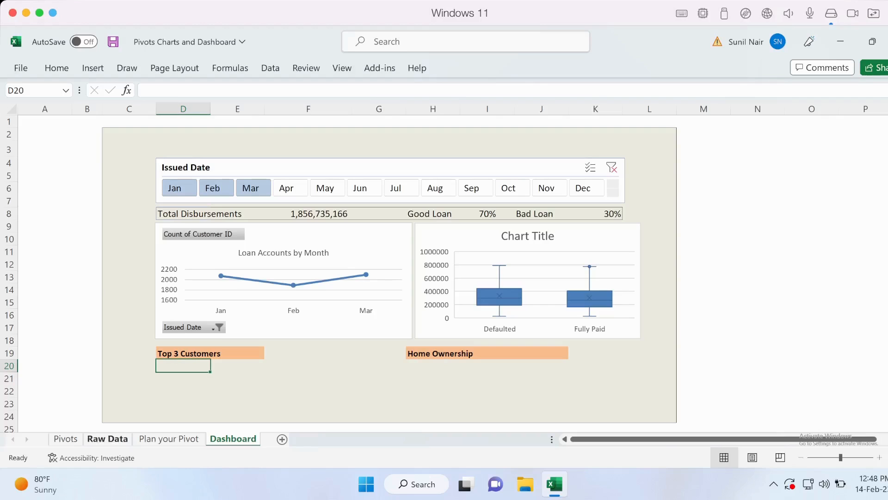
Examine the Customer ID and Issued Date columns of the loan records on the Raw Data sheet
left_click(107, 439)
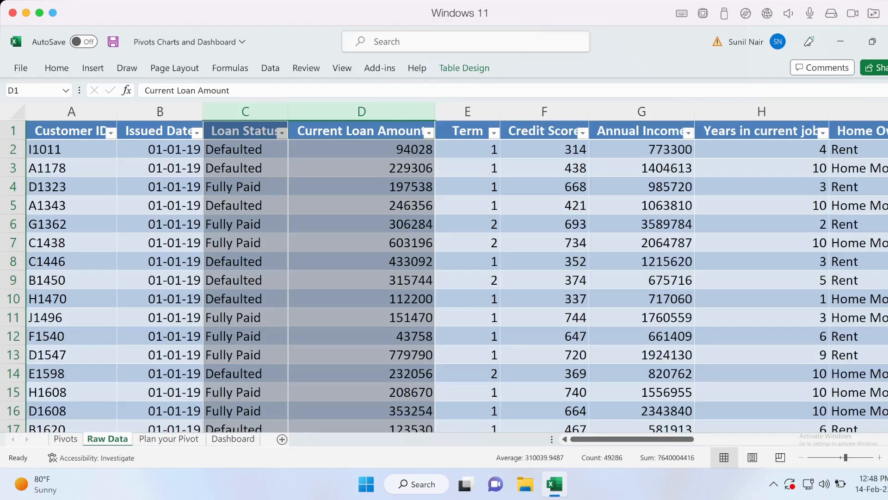
left_click(72, 149)
left_click(160, 149)
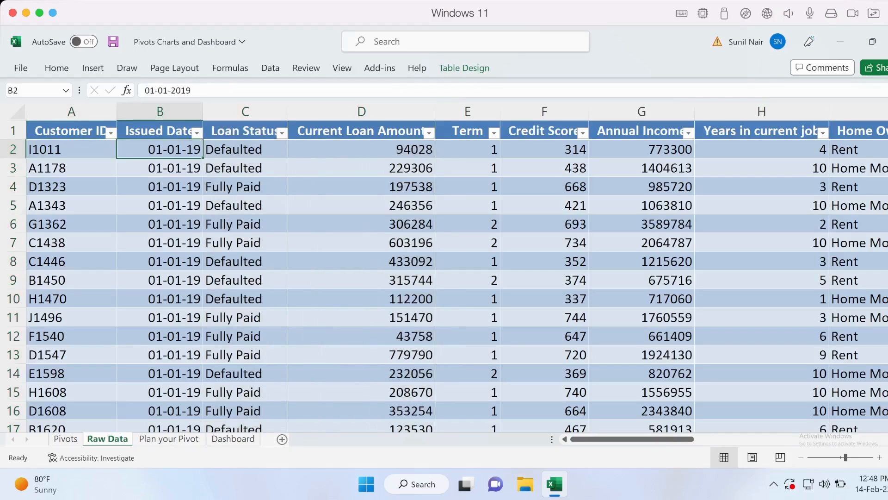
left_click(71, 149)
left_click(160, 150)
Copy the monthly customer count pivot table on the Pivots sheet and paste the duplicate at cell K3
left_click(66, 438)
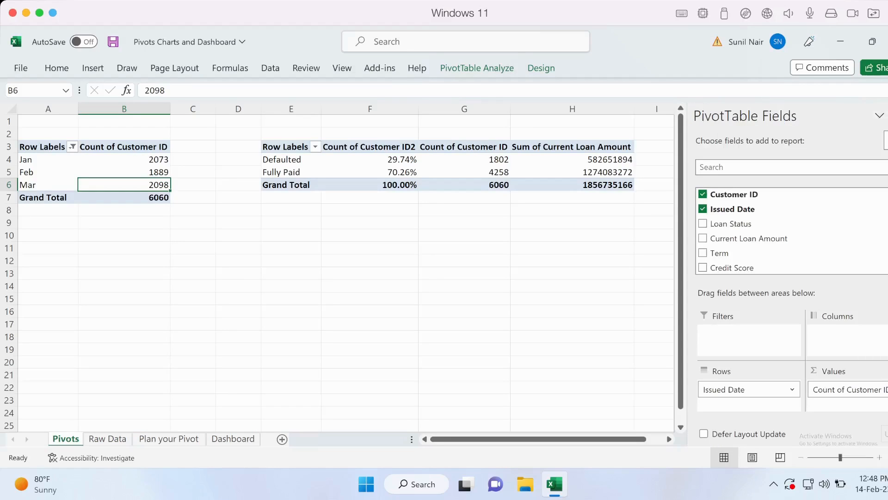
left_click(285, 148)
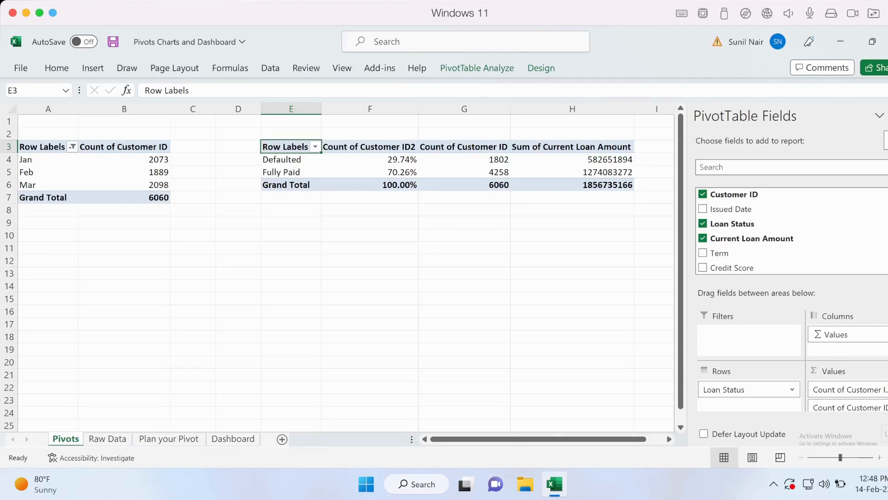
left_click(42, 147)
mouse_move(42, 147)
left_mouse_down()
mouse_move(42, 185)
mouse_move(138, 197)
left_mouse_up()
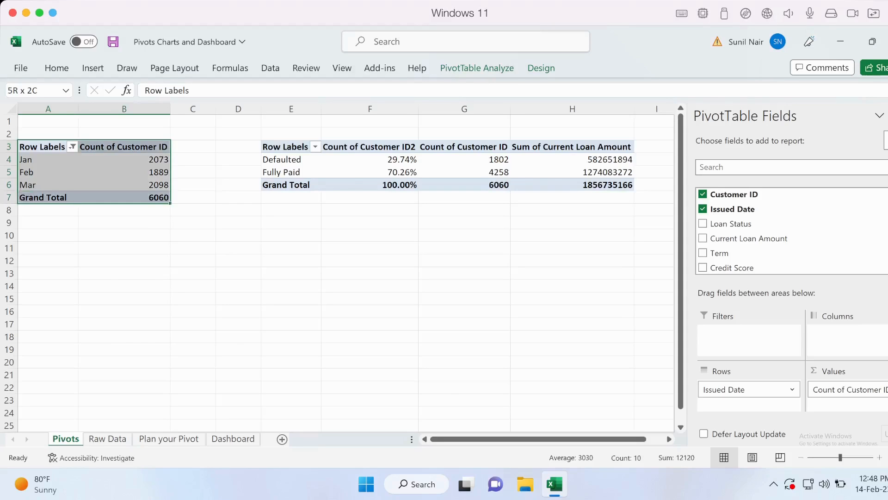
key("ctrl+c")
key("Right")
key("Right")
key("Right")
key("Right")
key("Right")
key("Right")
key("Right")
key("Right")
key("Right")
key("Right")
key("Right")
key("Left")
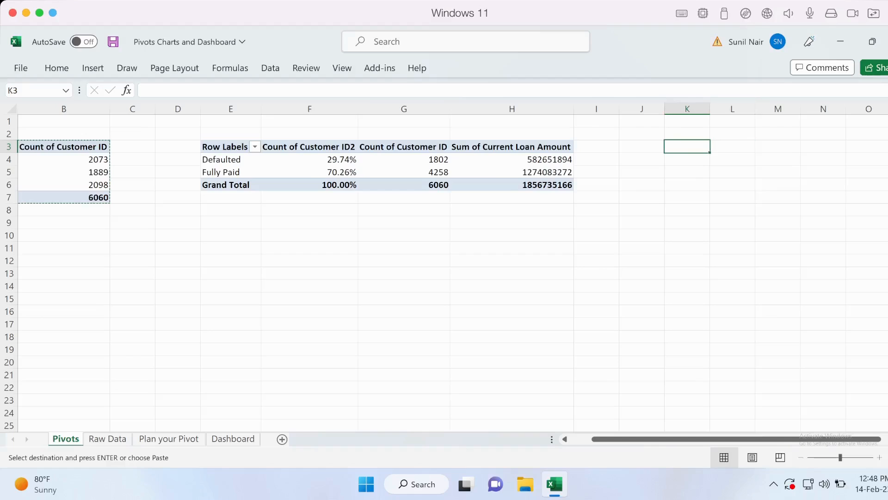
key("ctrl+v")
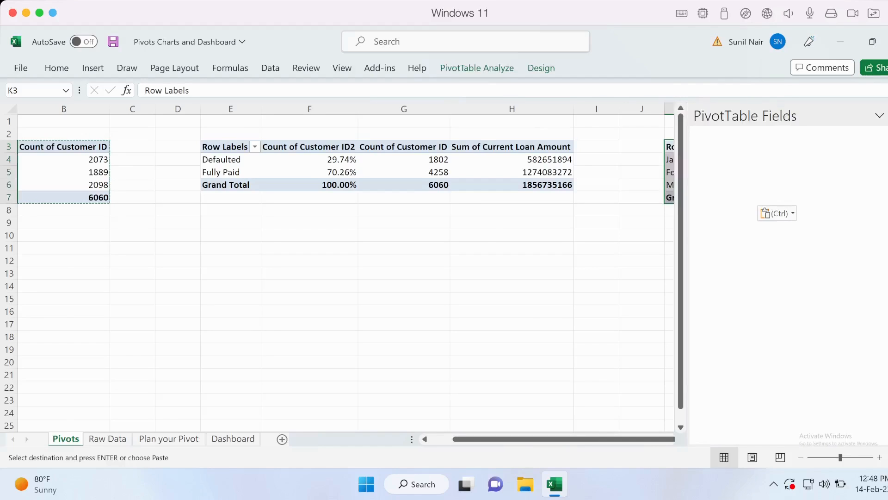
Set the Issued Date filter of the duplicated pivot table to include all items
key("Right")
left_click(611, 147)
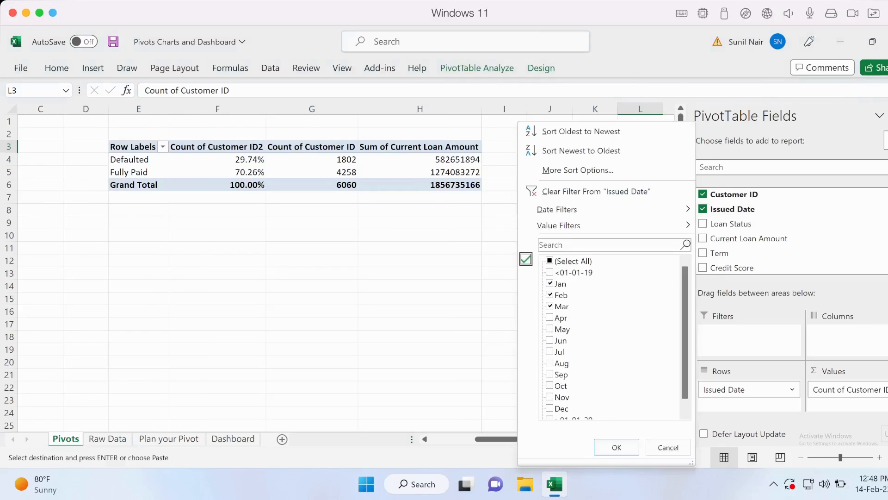
left_click(549, 261)
key("Return")
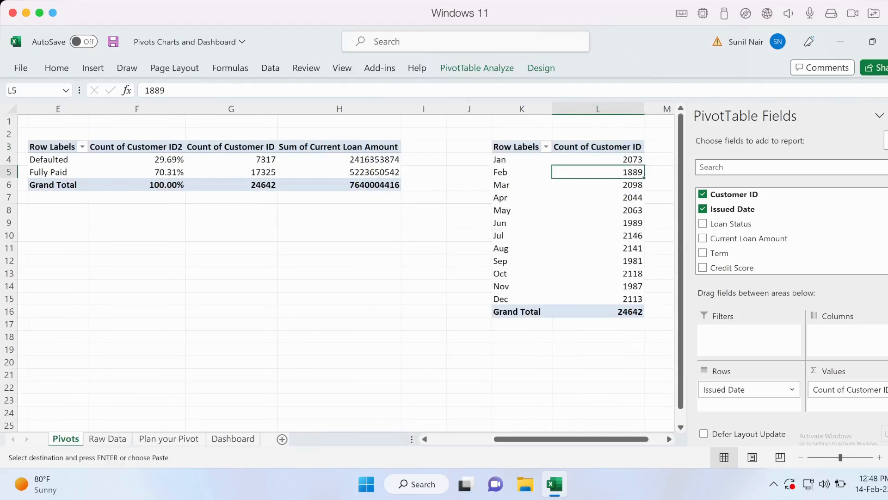
Rebuild the duplicated pivot table with Customer ID as rows instead of Issued Date and Sum of Current Loan Amount as the only value
left_click(496, 172)
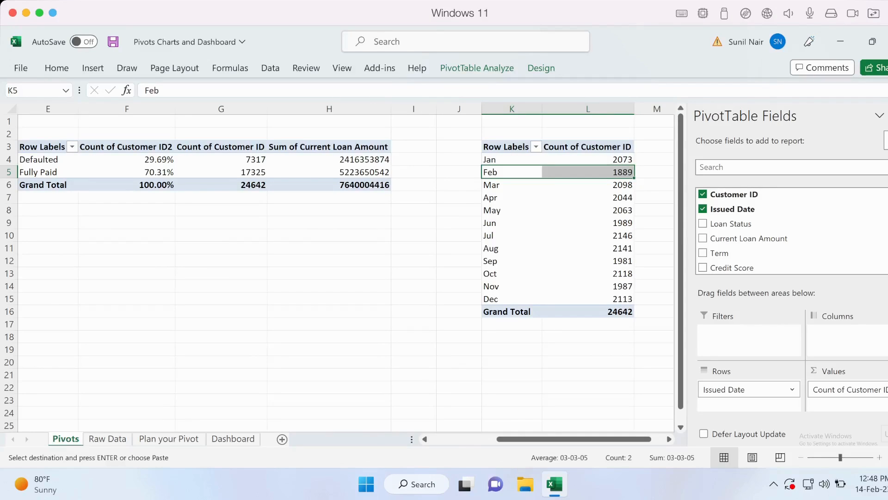
left_click(749, 389)
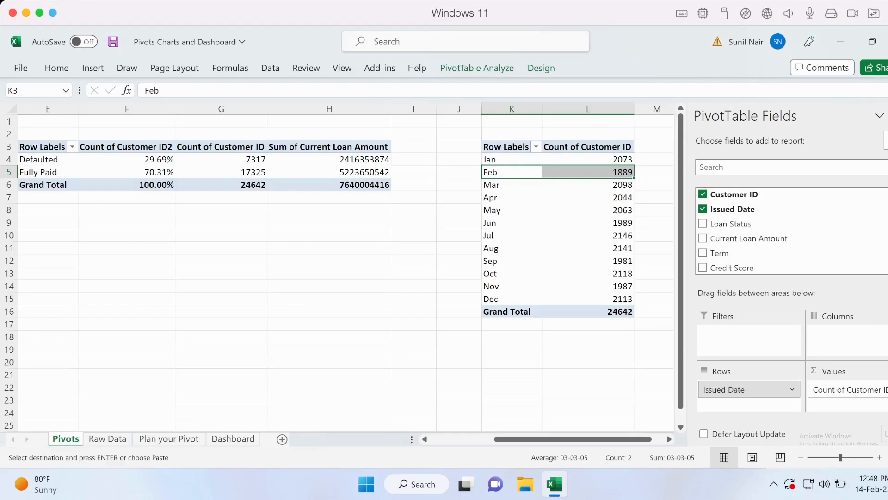
left_click_drag(734, 194, 754, 396)
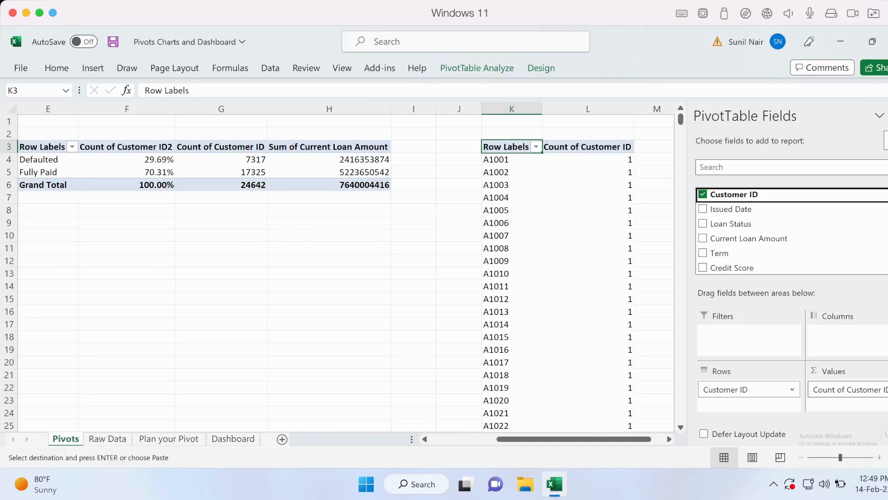
left_click_drag(748, 238, 869, 398)
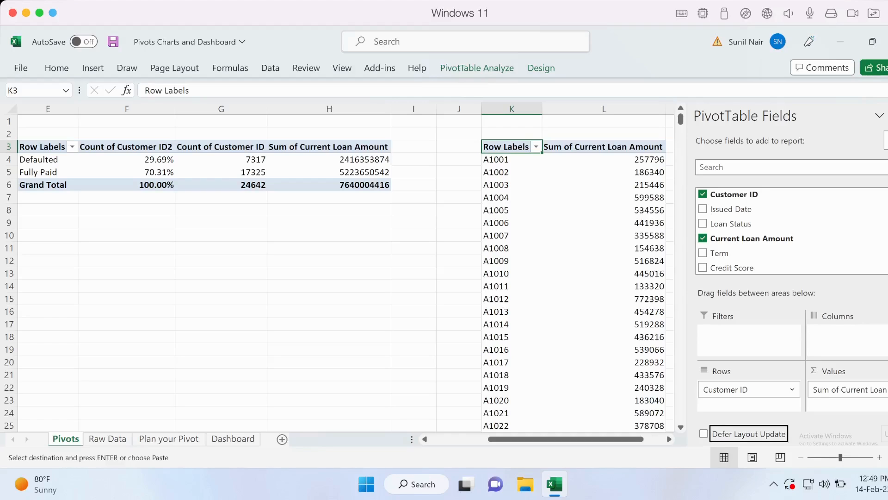
Add Loan Status as a report filter to the customer pivot table and restrict it to Fully Paid
left_click(512, 172)
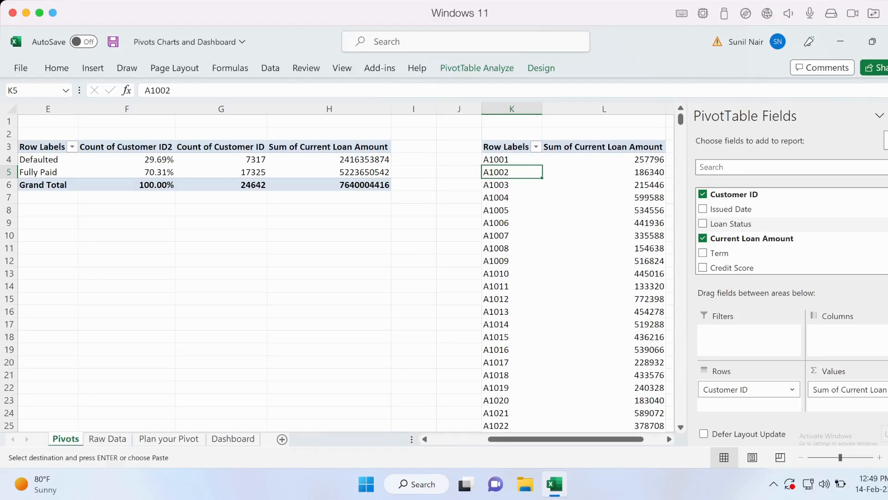
left_click_drag(731, 224, 749, 340)
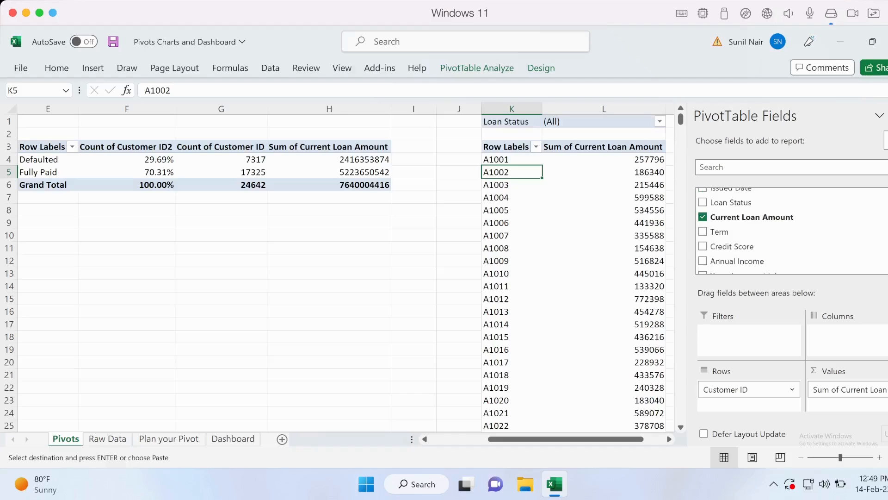
left_click(659, 121)
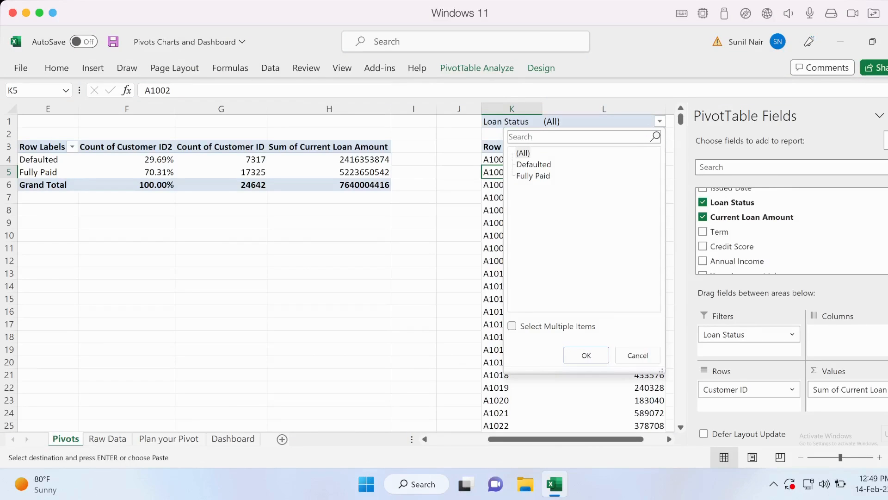
left_click(586, 355)
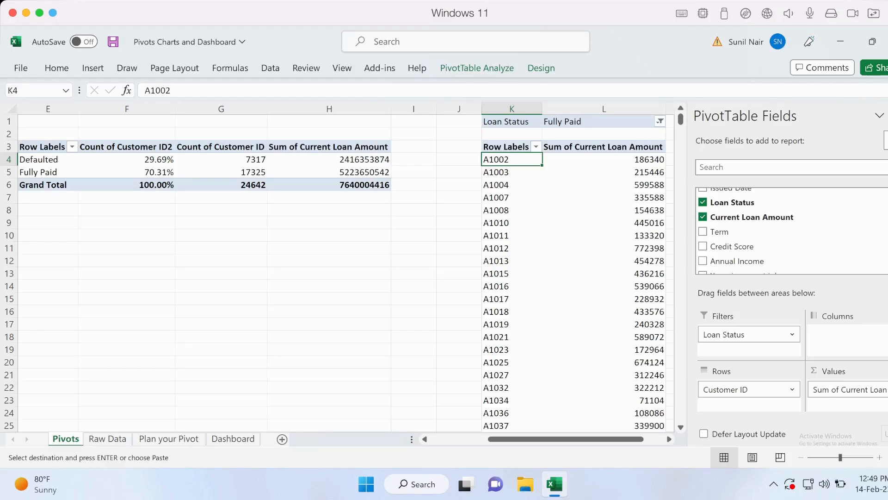
Sort the customer pivot table from largest to smallest by Sum of Current Loan Amount
left_click(603, 159)
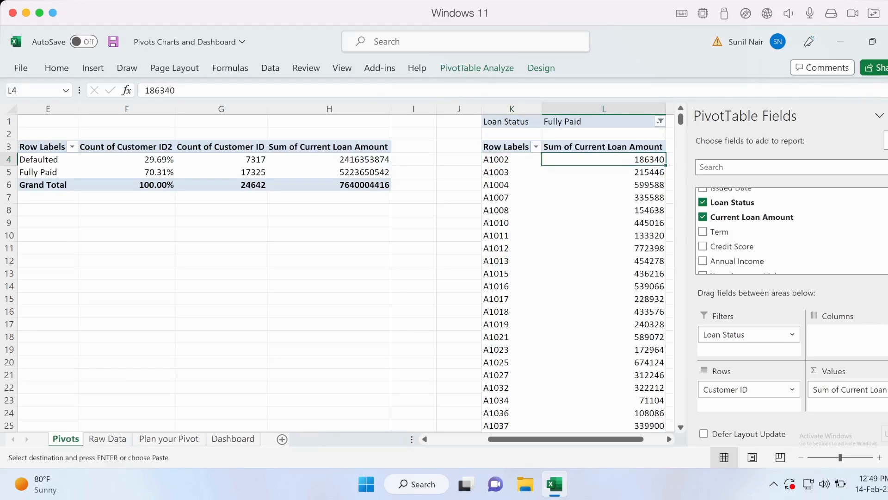
left_click(535, 146)
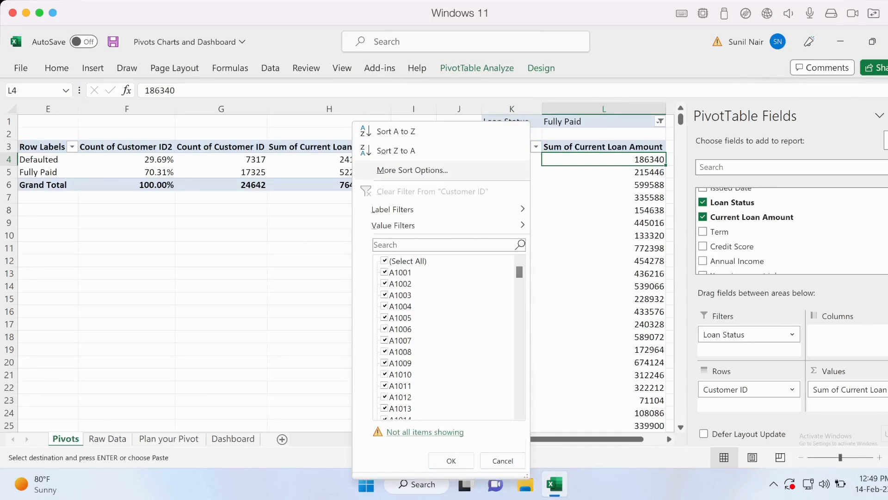
key("Escape")
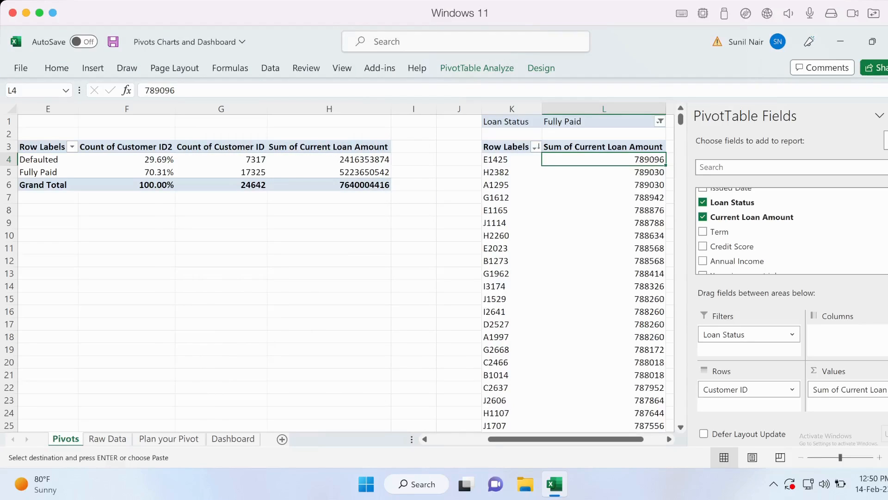
left_click(500, 169)
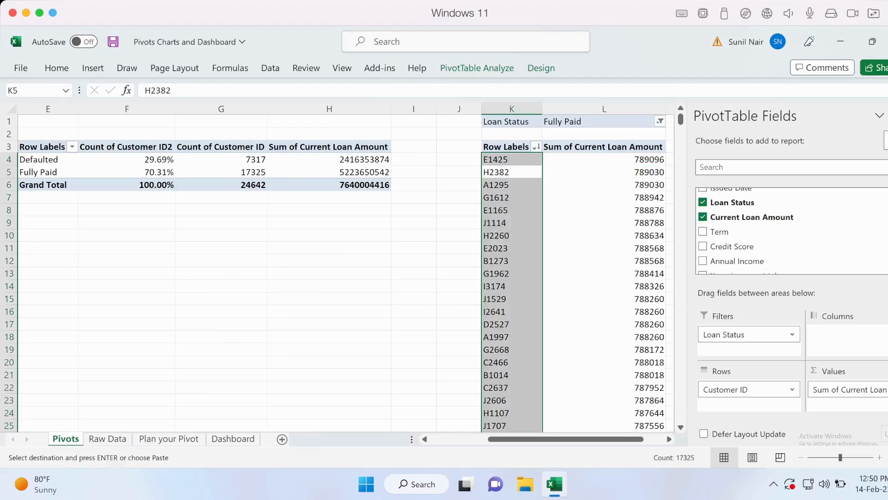
left_click_drag(512, 159, 511, 185)
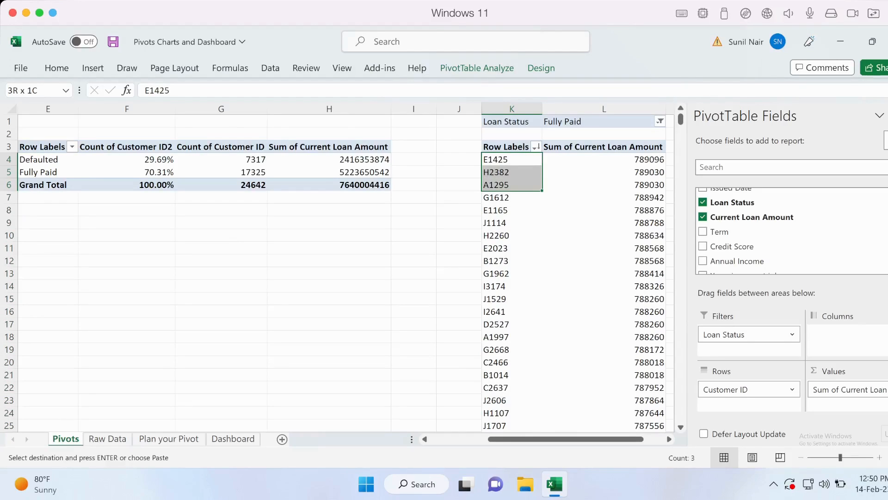
Apply a value filter on Customer ID that keeps the top 3 items by Sum of Current Loan Amount
left_click(511, 159)
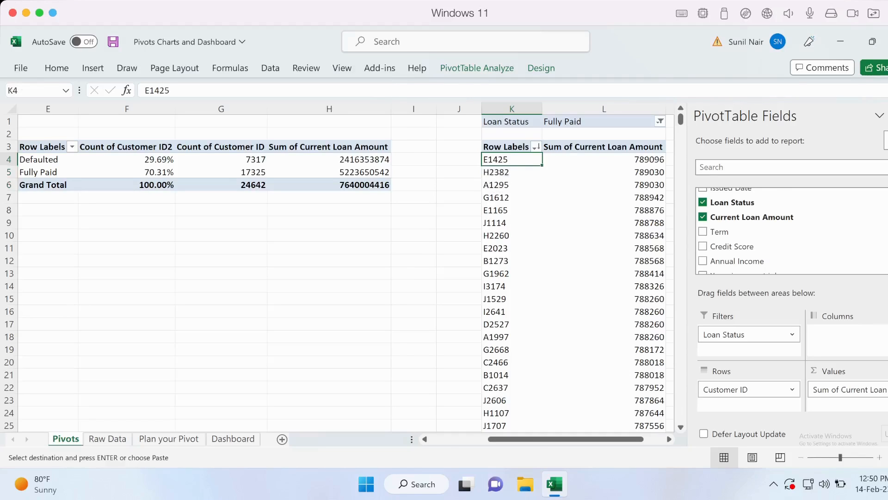
left_click(536, 146)
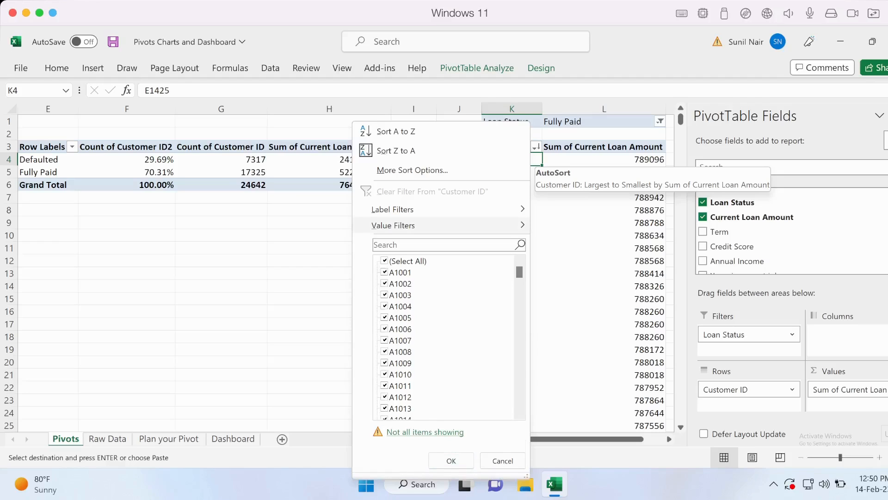
mouse_move(393, 225)
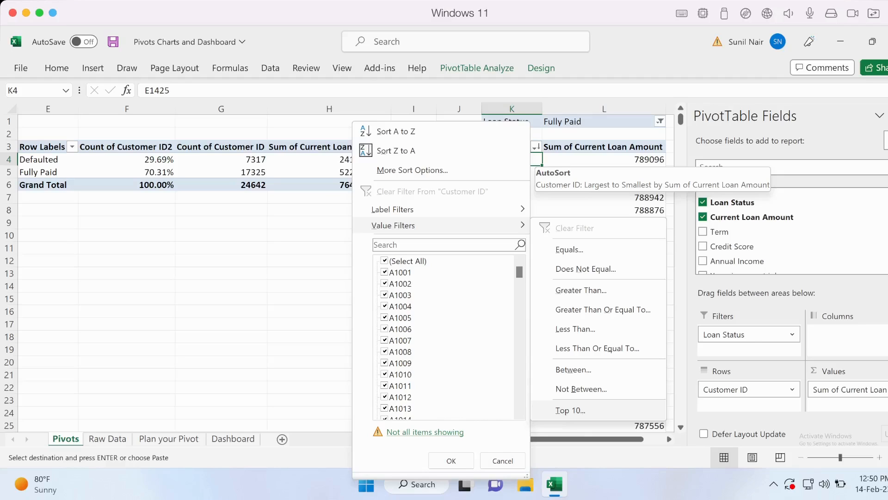
left_click(570, 410)
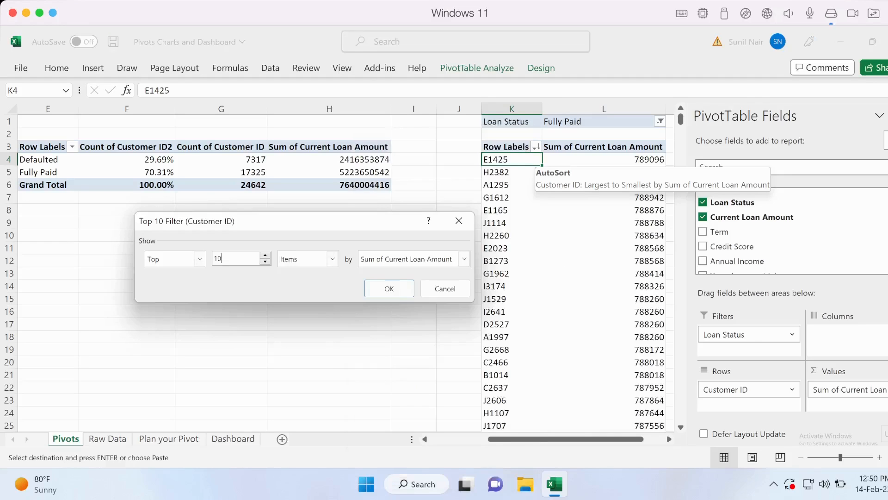
key("BackSpace")
key("BackSpace")
type("3")
key("Return")
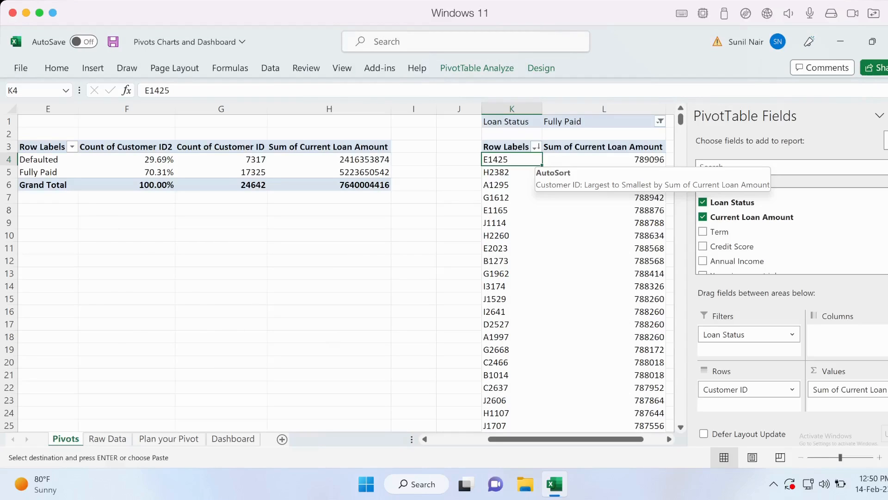
key("Right")
key("Right")
key("Left")
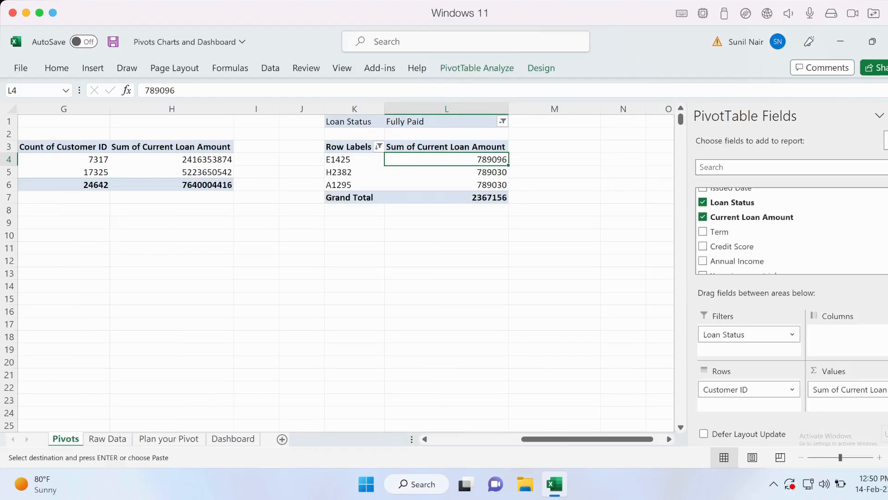
key("Left")
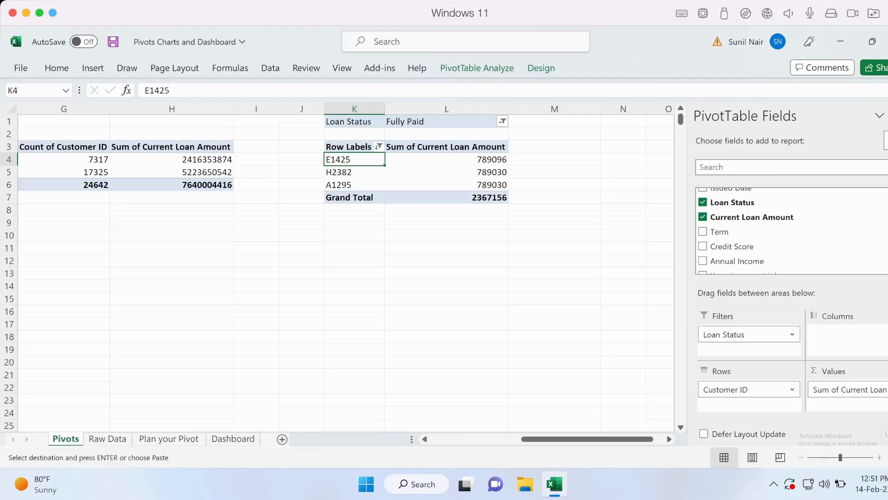
key("Right")
Link Dashboard cell D20 under Top 3 Customers with =Pivots!K4 and fill the formula down to D22
left_click(232, 438)
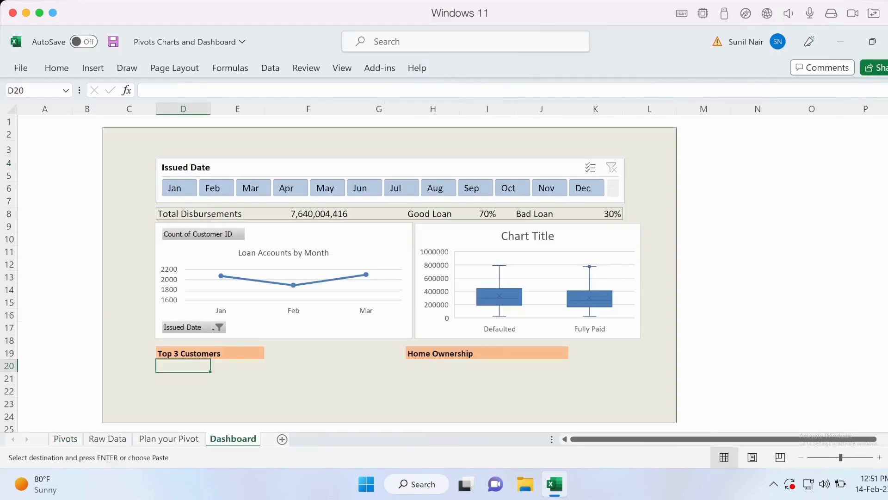
key("shift+Down")
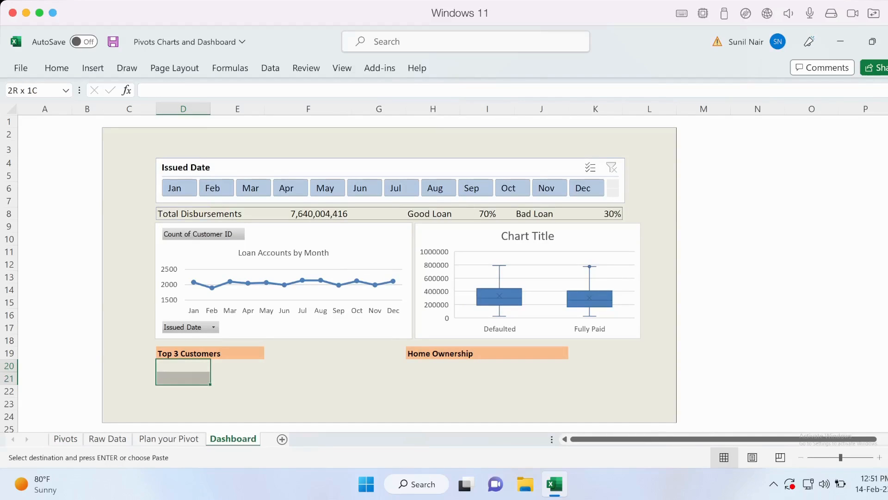
key("shift+Down")
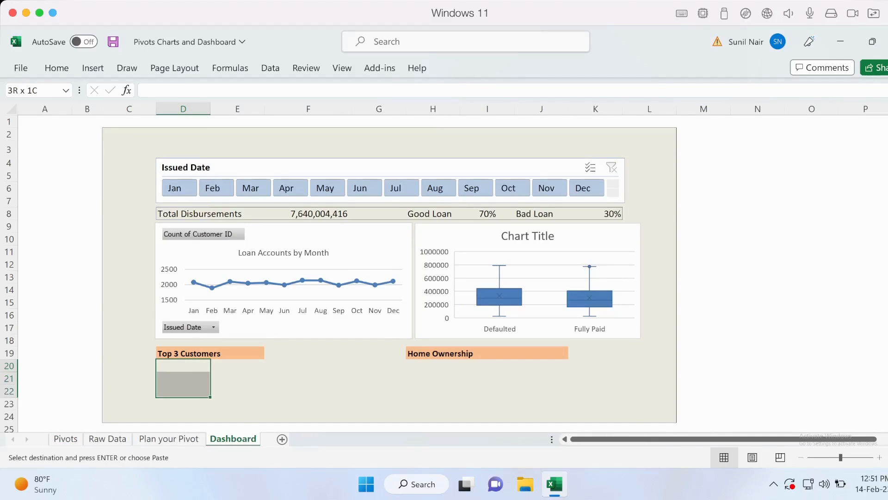
key("shift+Up")
key("shift+Up")
type("=")
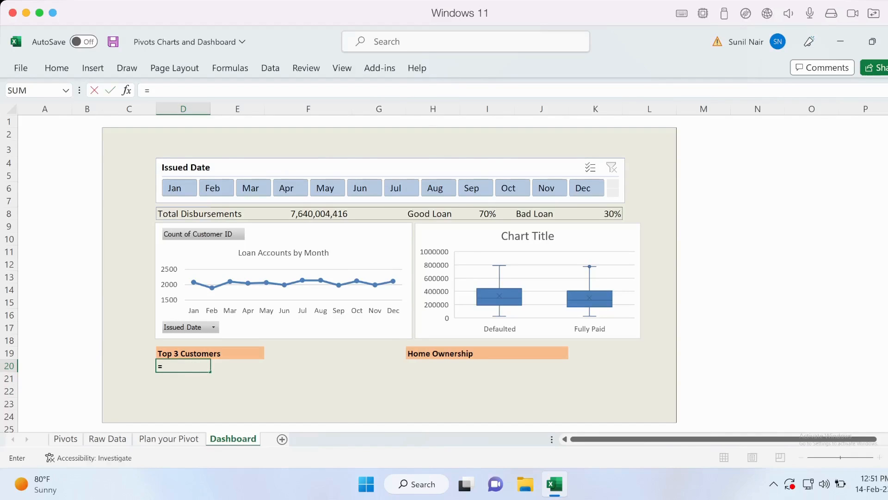
key("ctrl+Page_Up")
key("ctrl+Page_Up")
key("ctrl+Page_Up")
left_click(355, 160)
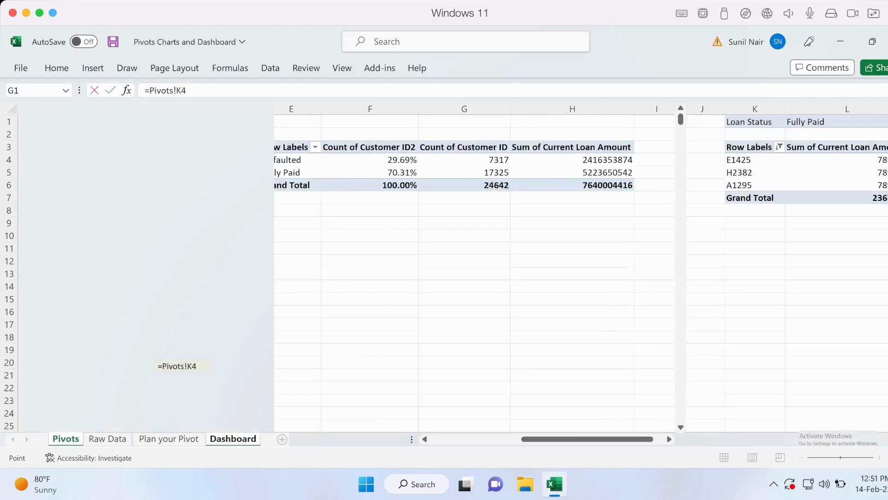
key("Return")
left_click_drag(211, 371, 210, 396)
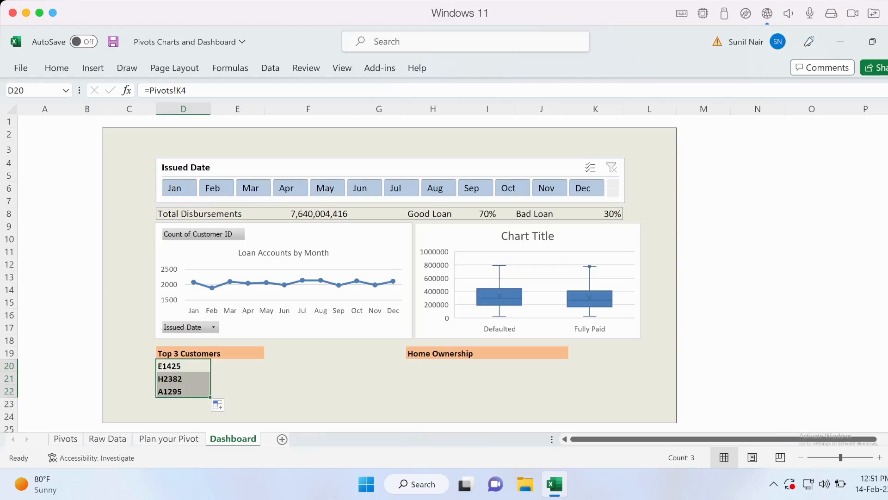
Link Dashboard cell E20 to the first customer's loan amount in Pivots cell L4 and fill the formula down to E22
left_click(237, 365)
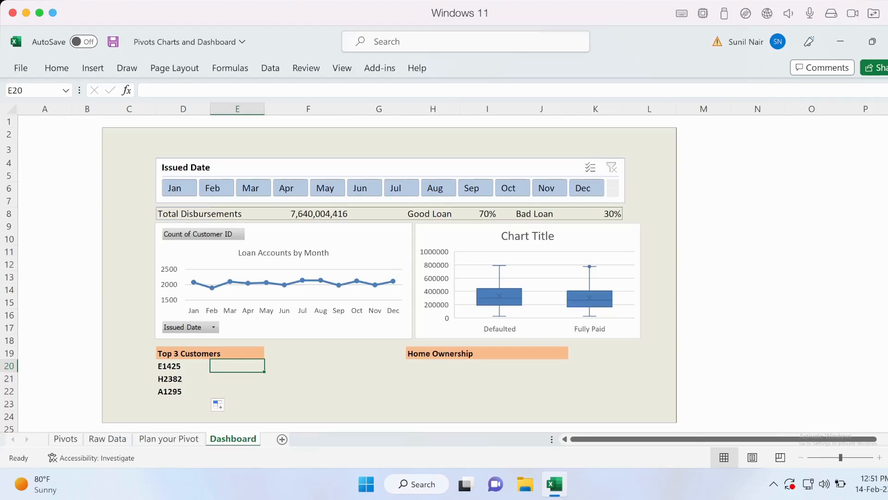
type("=")
left_click(65, 438)
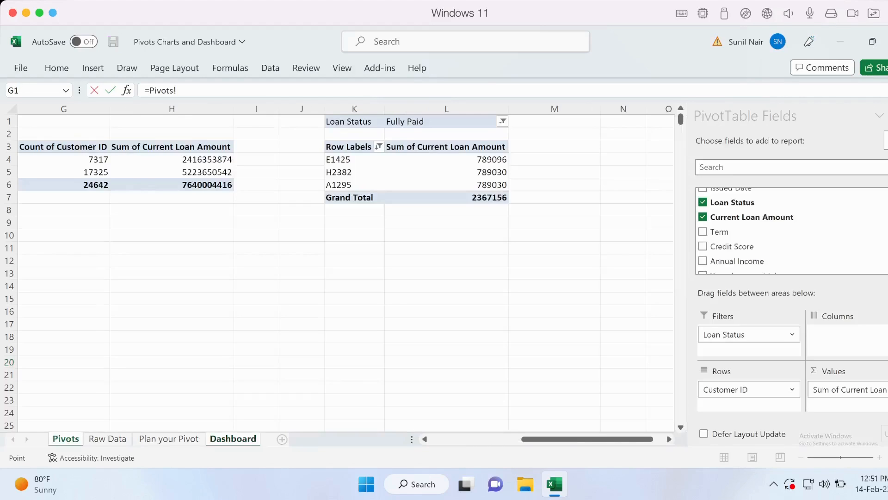
left_click(447, 159)
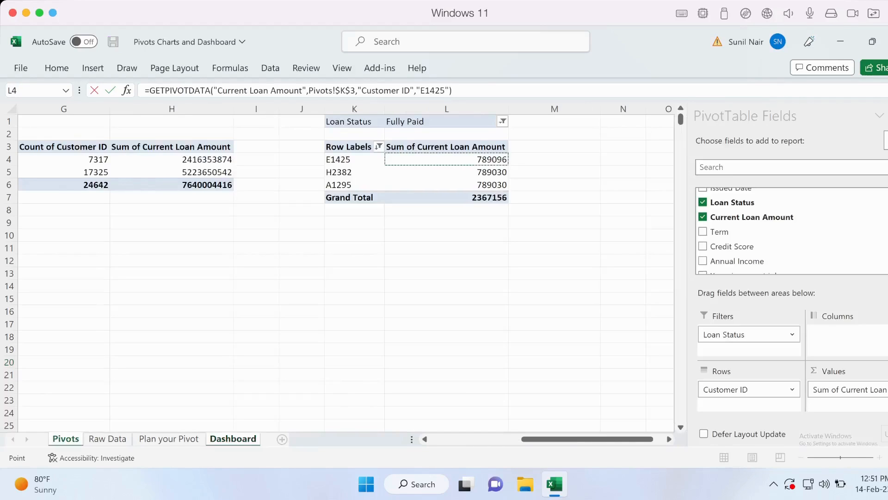
key("Return")
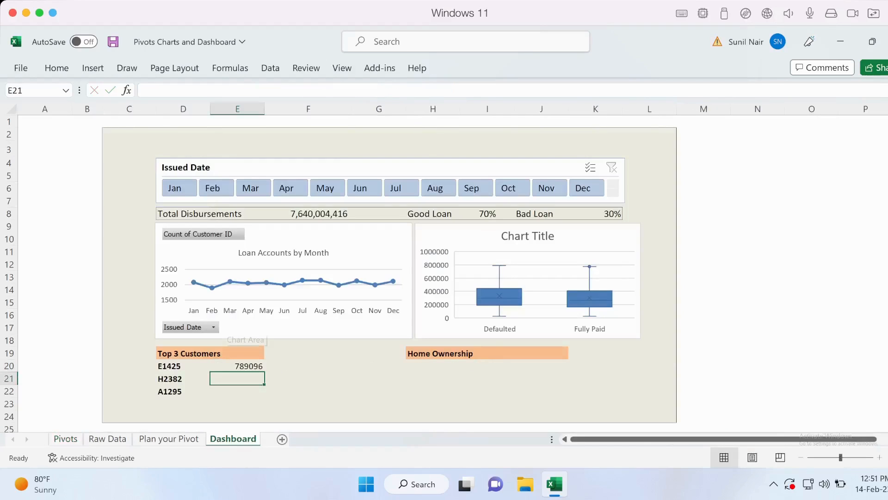
left_click(237, 366)
left_click_drag(264, 371, 264, 397)
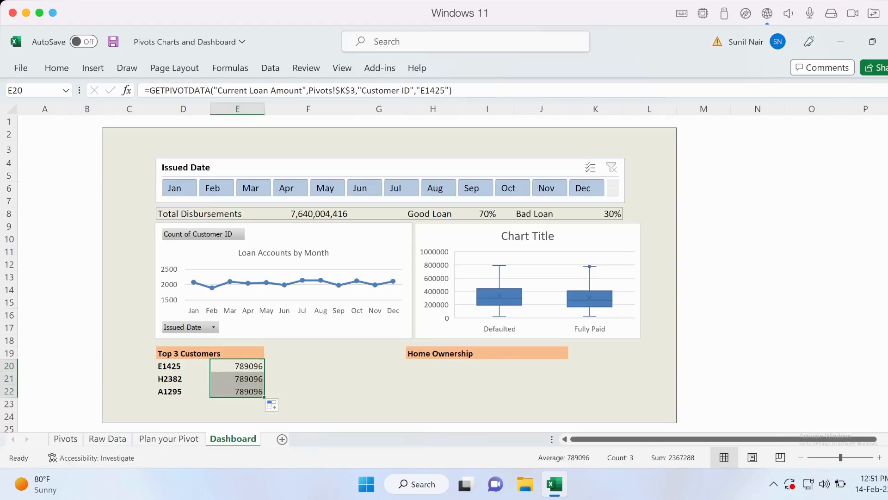
Replace the hard-coded customer ID in E20's GETPIVOTDATA formula with the reference D20 and refill the formula down to E22
left_click(238, 366)
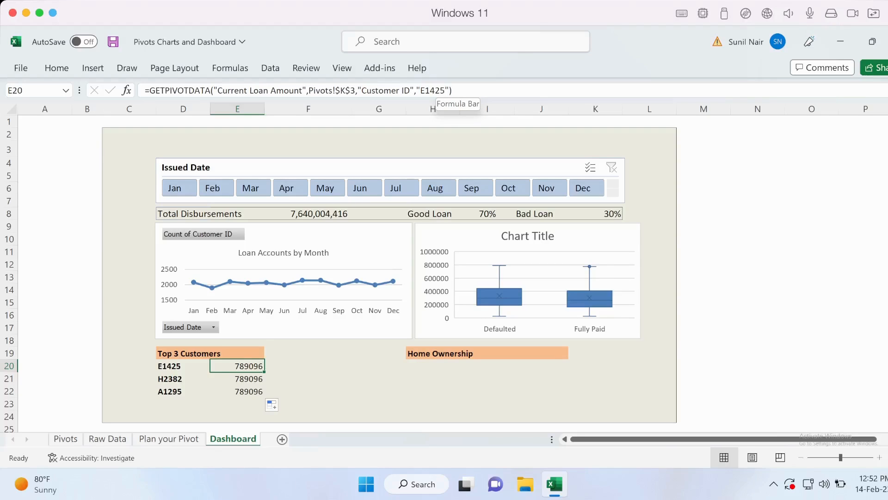
key("Down")
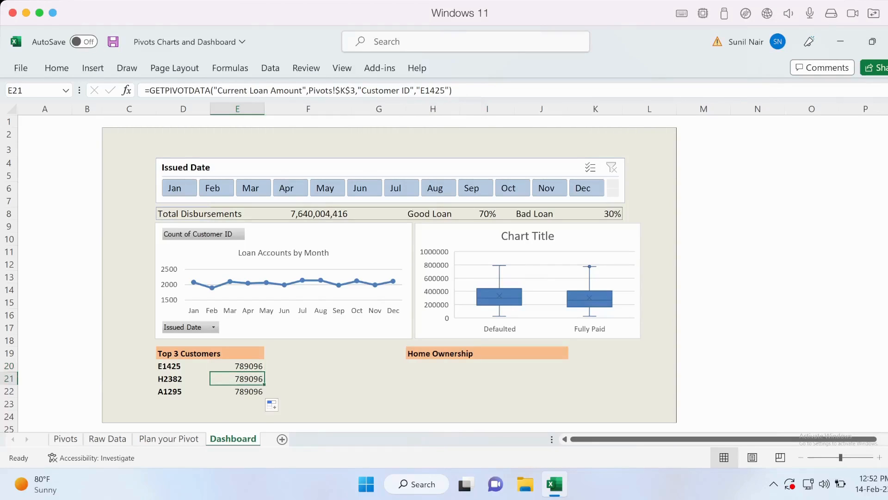
key("Up")
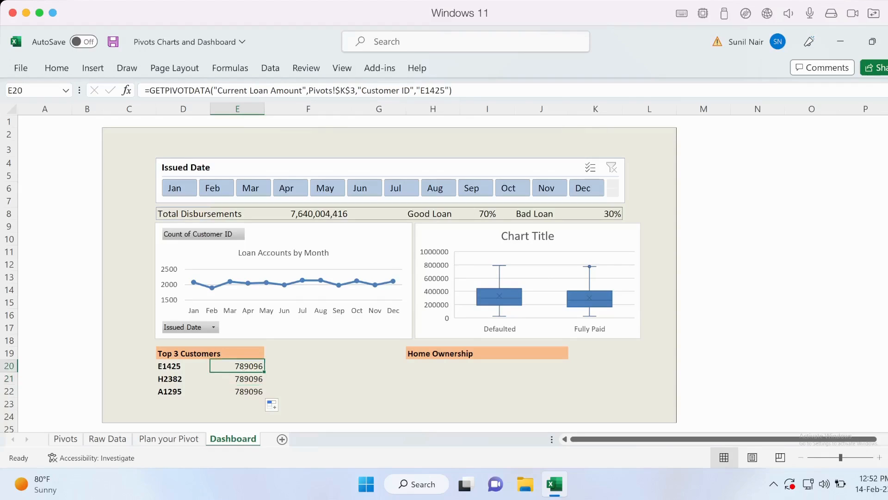
key("F2")
key("Left")
key("BackSpace")
key("BackSpace")
key("BackSpace")
key("BackSpace")
key("BackSpace")
key("BackSpace")
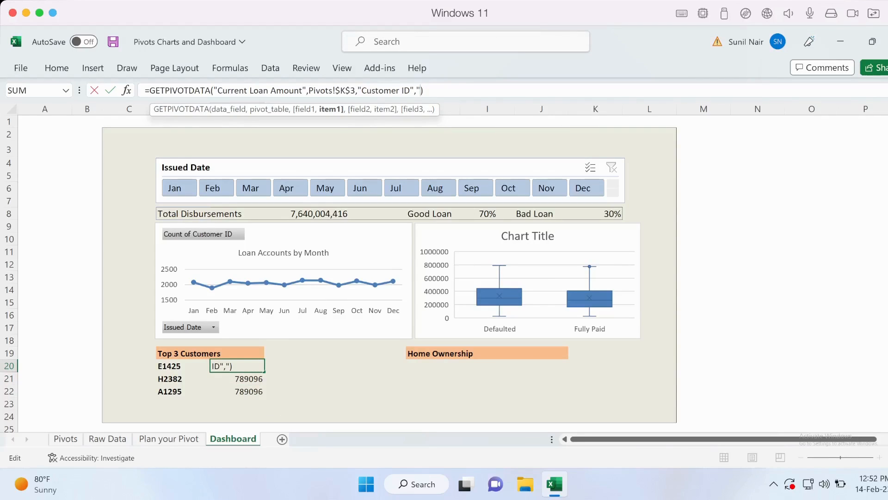
key("BackSpace")
key("F2")
key("Left")
key("Return")
key("Up")
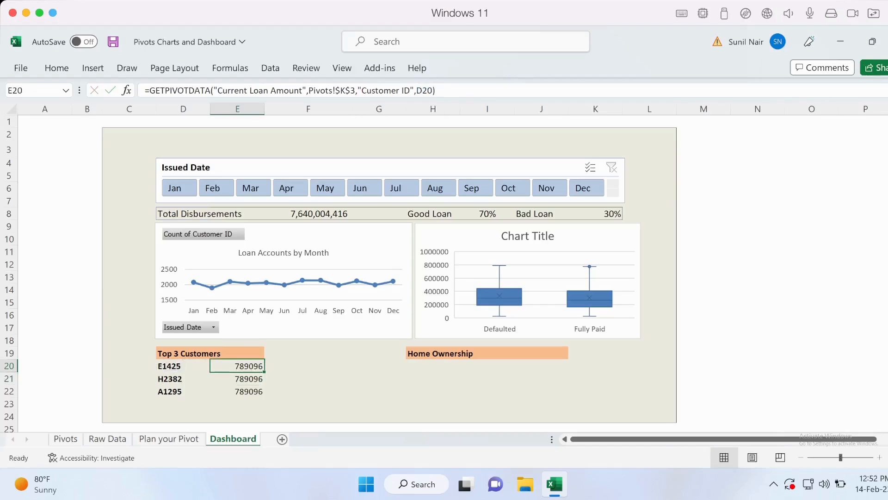
left_click_drag(264, 371, 264, 396)
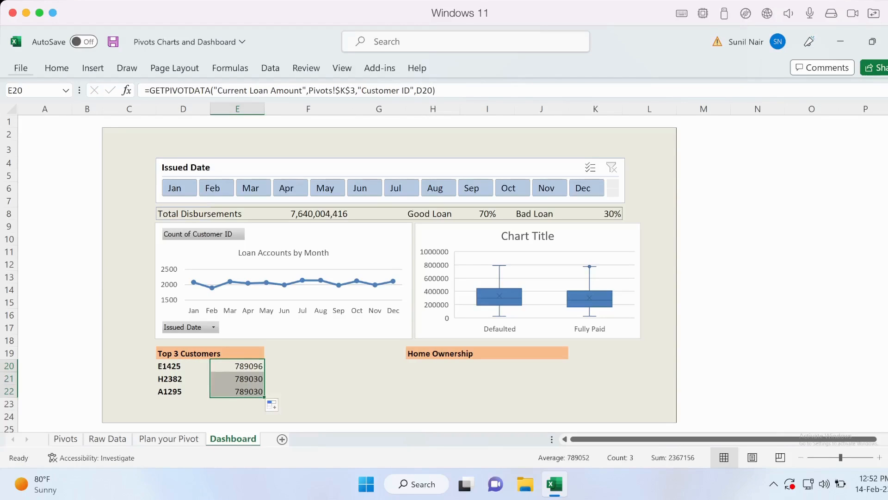
Format the loan amounts in E20:E22 with thousands separators and no decimal places
left_click(57, 68)
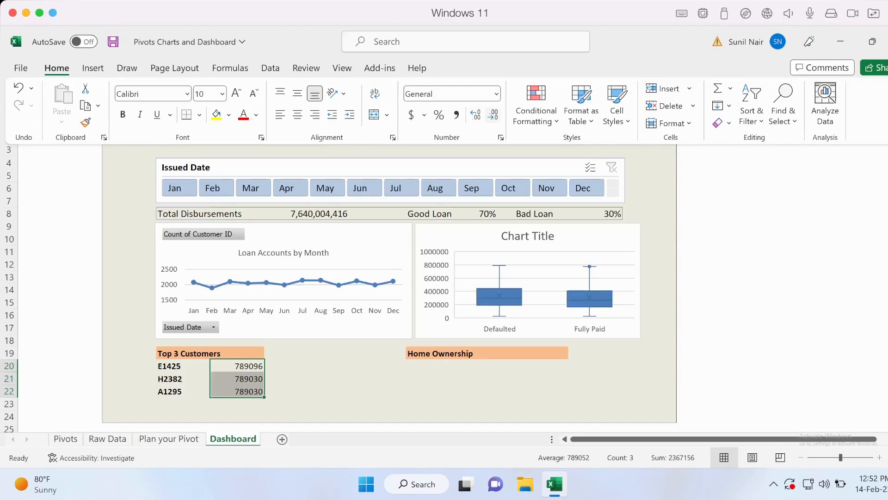
left_click(457, 114)
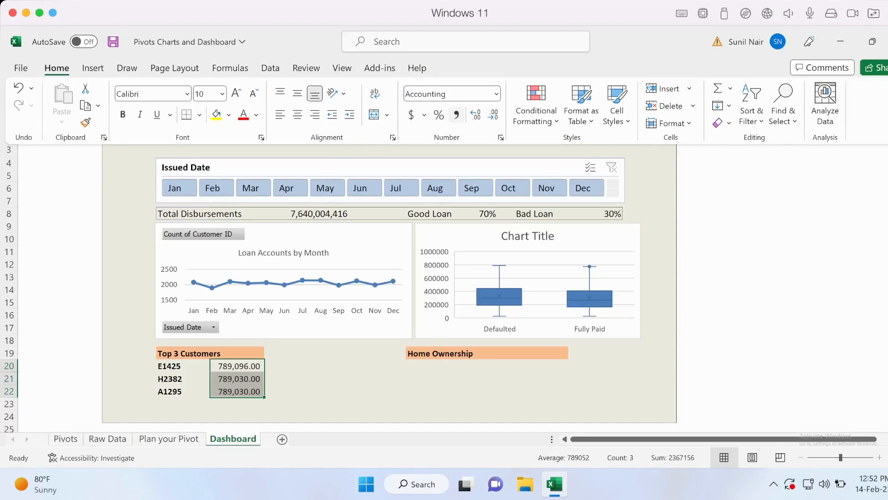
left_click(476, 114)
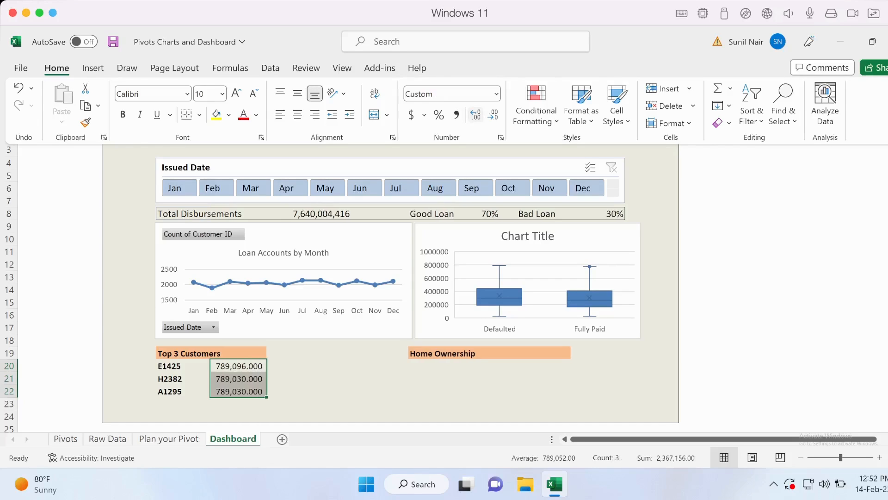
left_click(493, 114)
left_click(493, 114)
left_click(493, 114)
key("ctrl+F1")
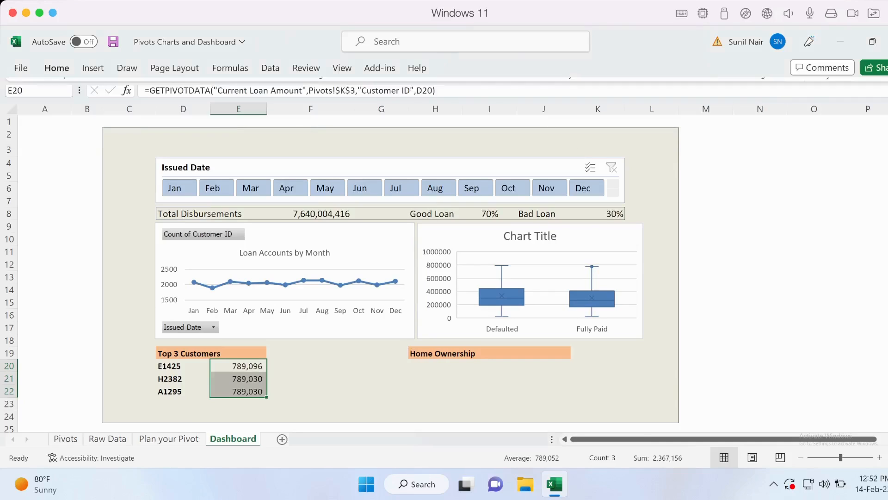
Check the formulas behind the customer IDs and loan amounts under Top 3 Customers
key("Right")
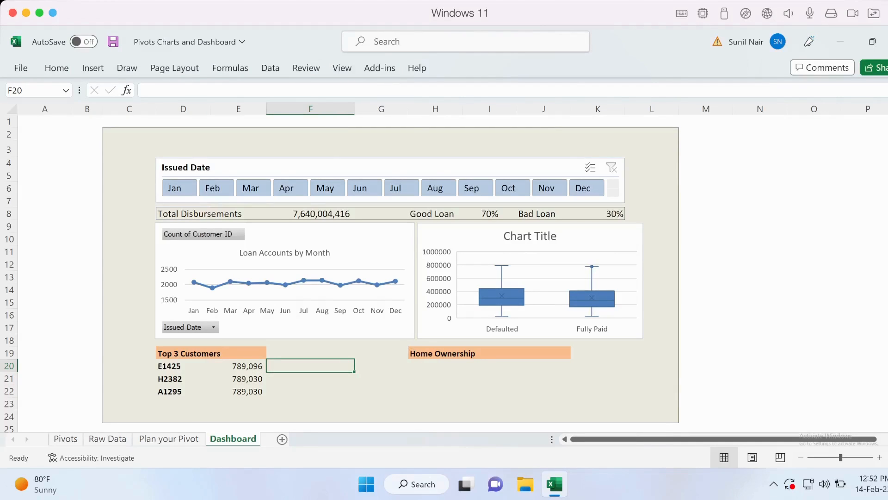
key("Left")
key("Left")
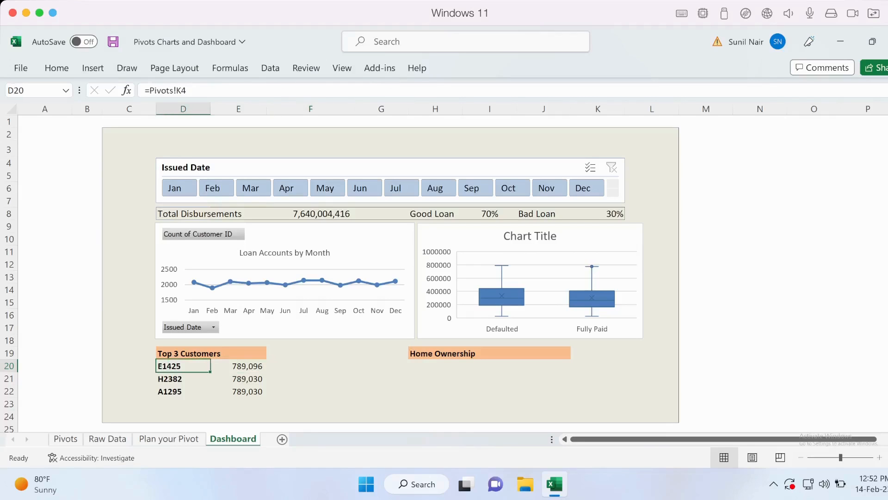
key("Down")
key("Up")
key("Right")
key("Down")
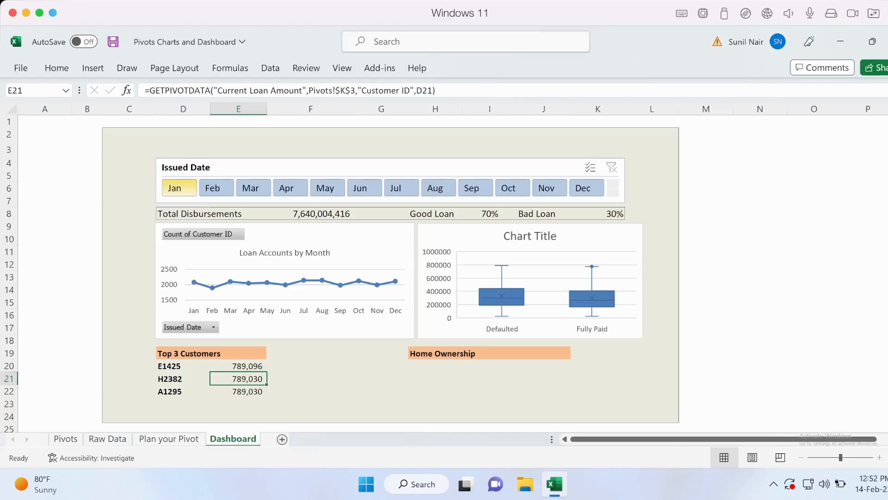
Filter the dashboard to Jan through Mar with the Issued Date slicer
left_click_drag(174, 188, 250, 187)
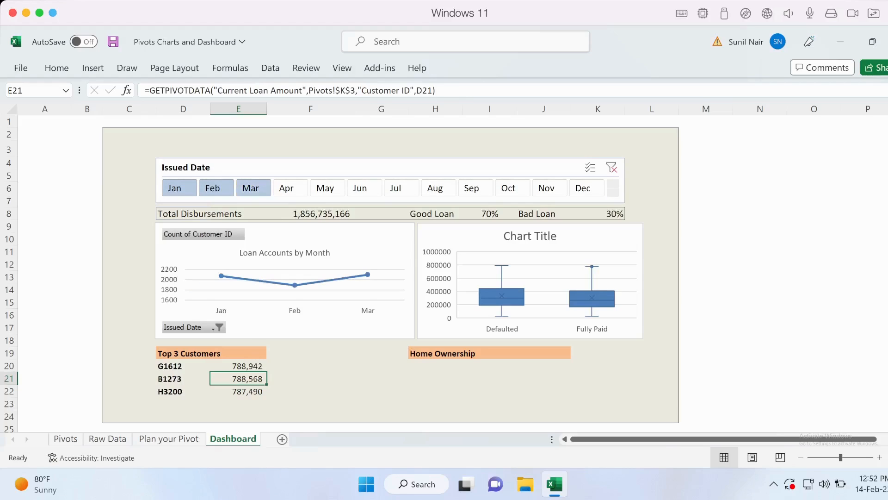